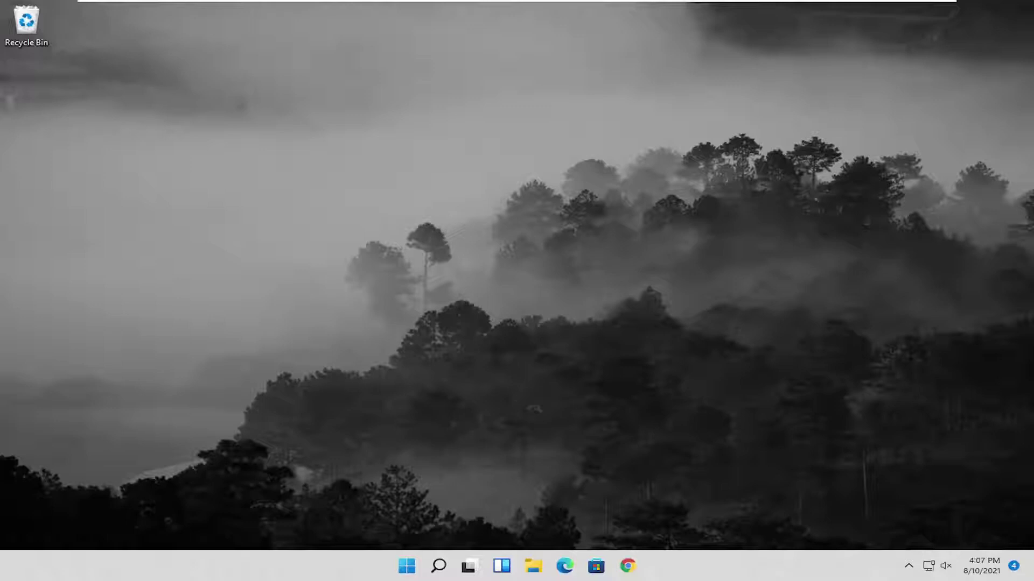
Search for 'regedit' and launch Registry Editor with Run as administrator.
click(441, 566)
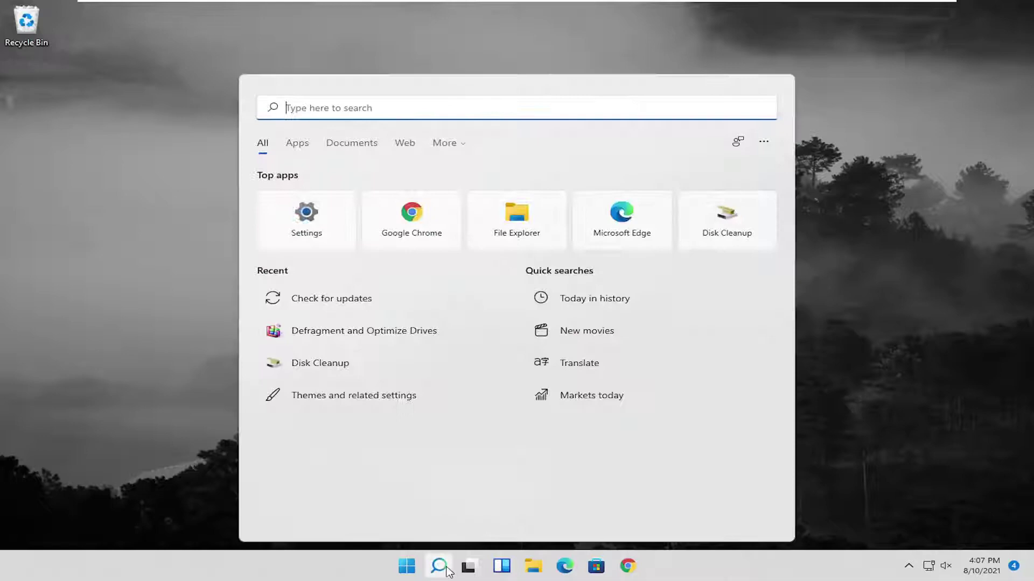
text(regedit)
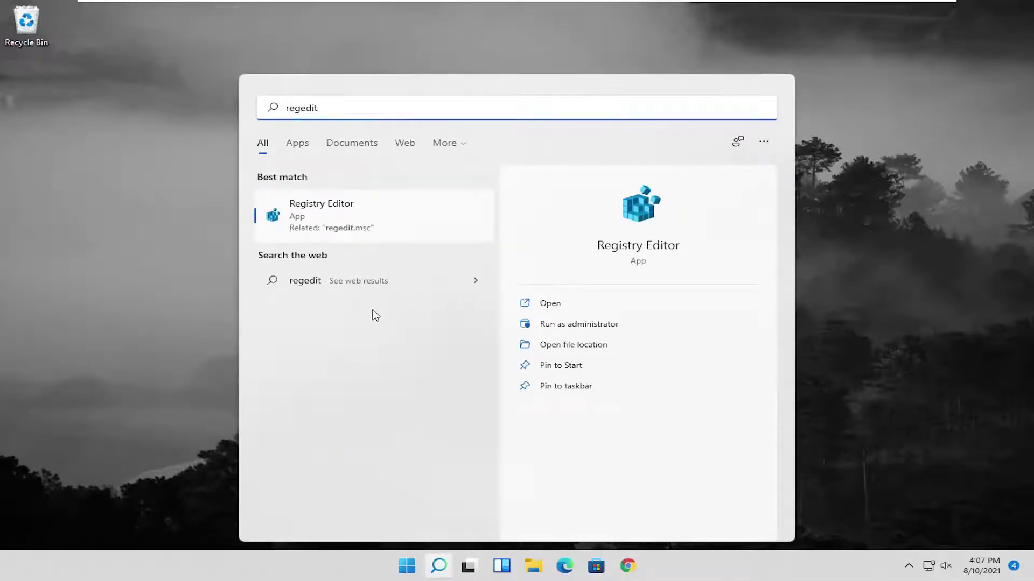
right_click(316, 217)
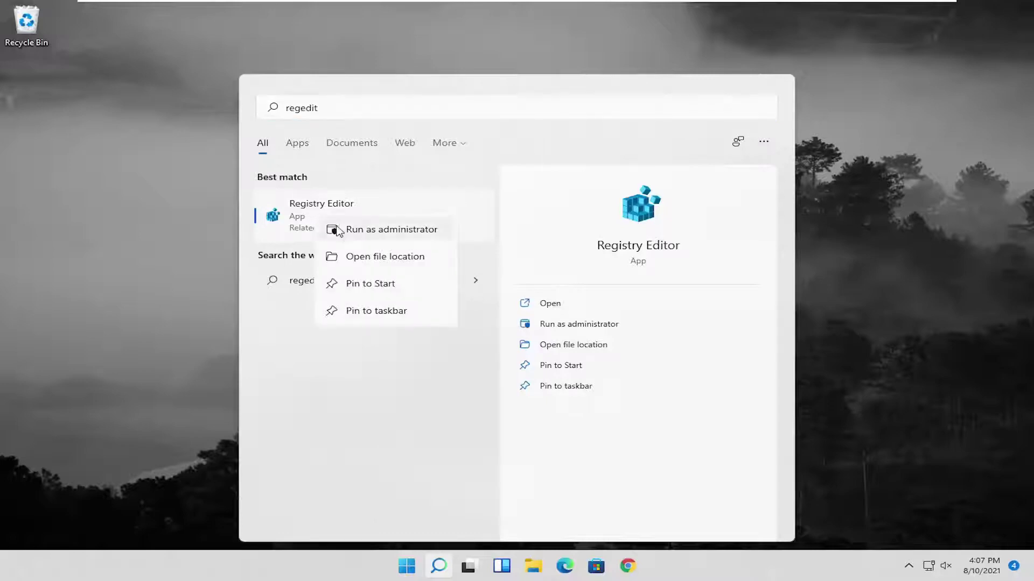
click(369, 236)
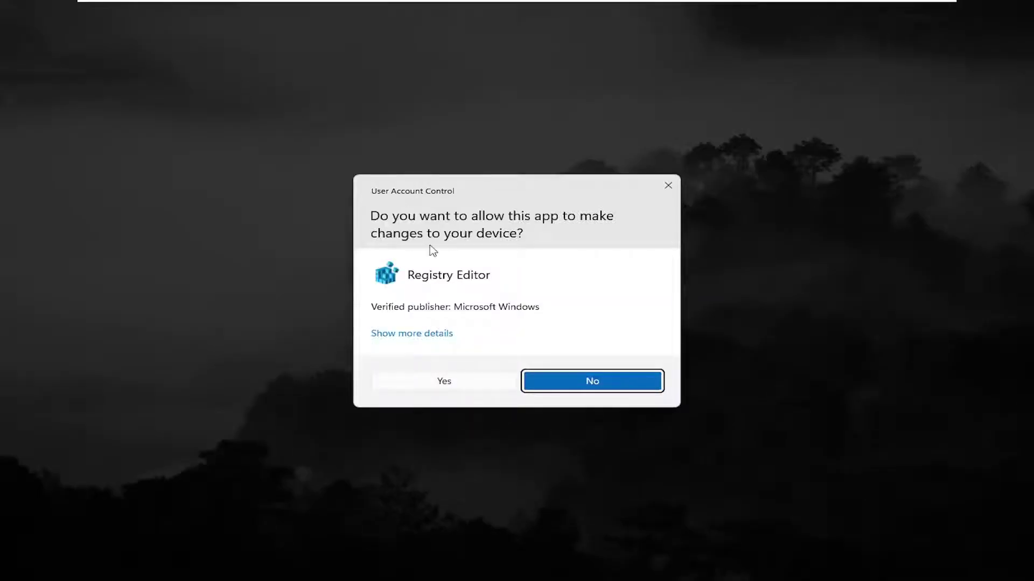
Approve the UAC prompt, reposition the editor window, and cancel the registry Export dialog.
click(437, 384)
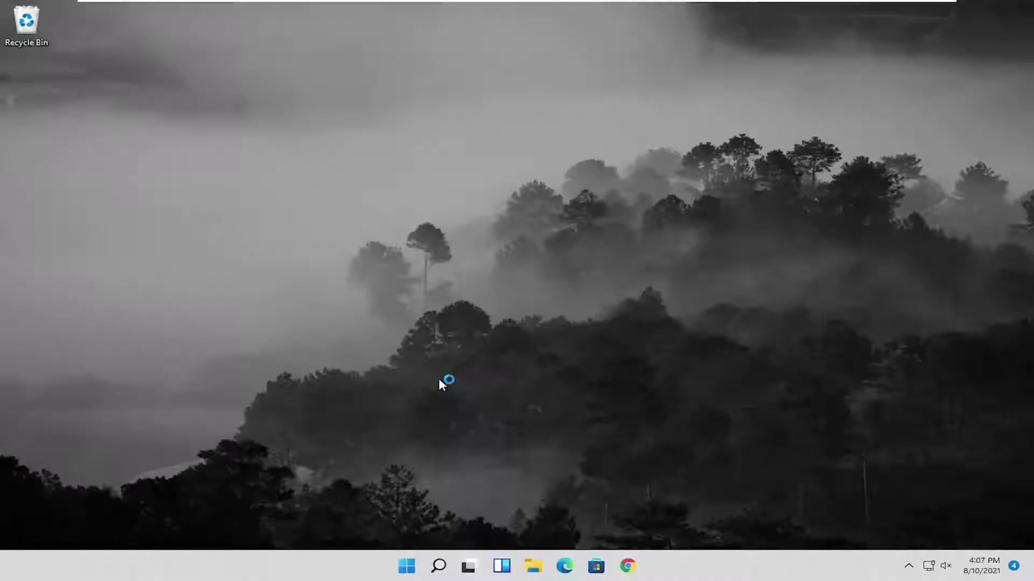
drag(232, 36, 374, 84)
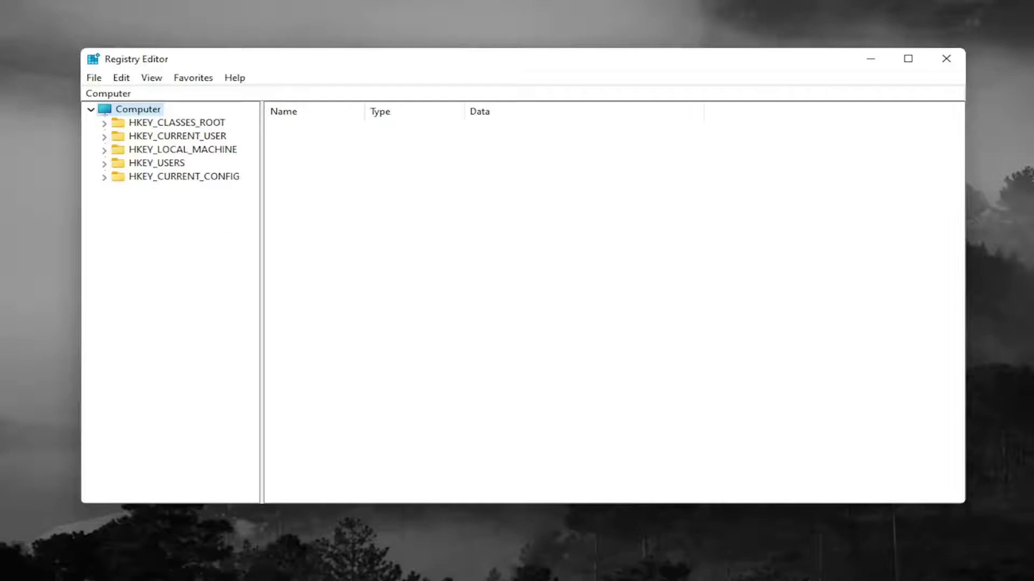
click(96, 80)
click(124, 113)
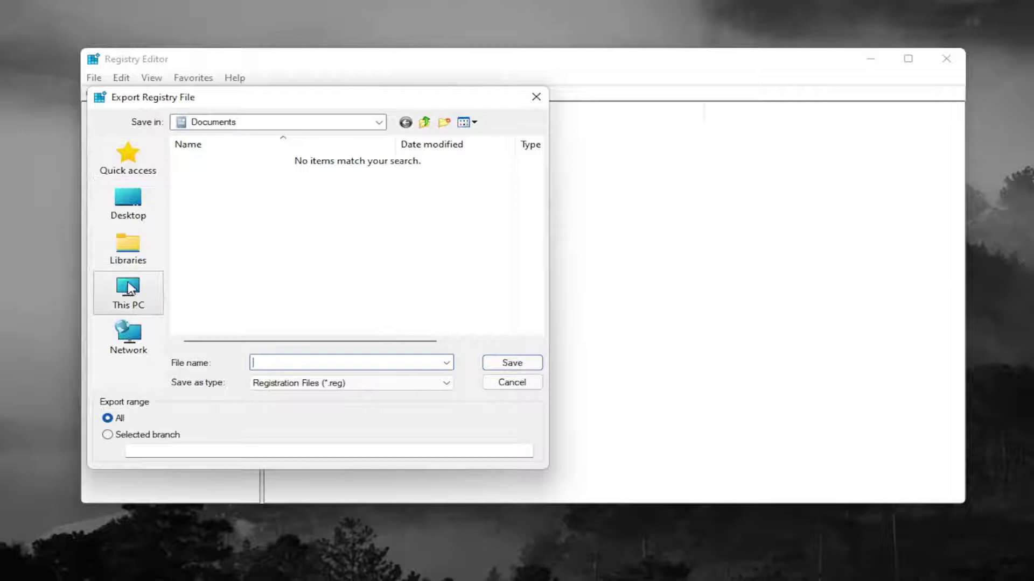
click(514, 384)
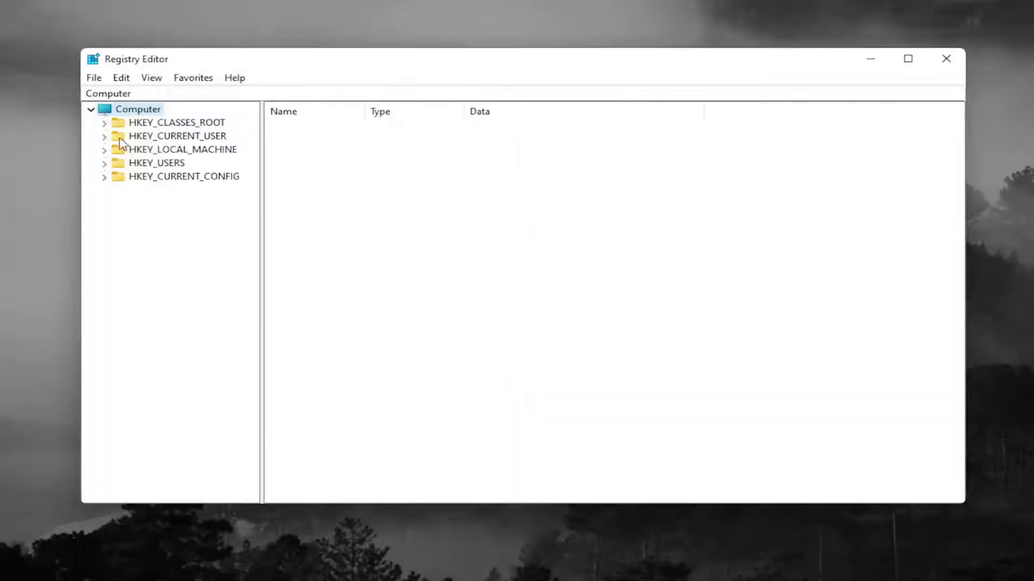
Browse the Desktop in the registry Import dialog, then cancel the import.
click(95, 80)
click(108, 109)
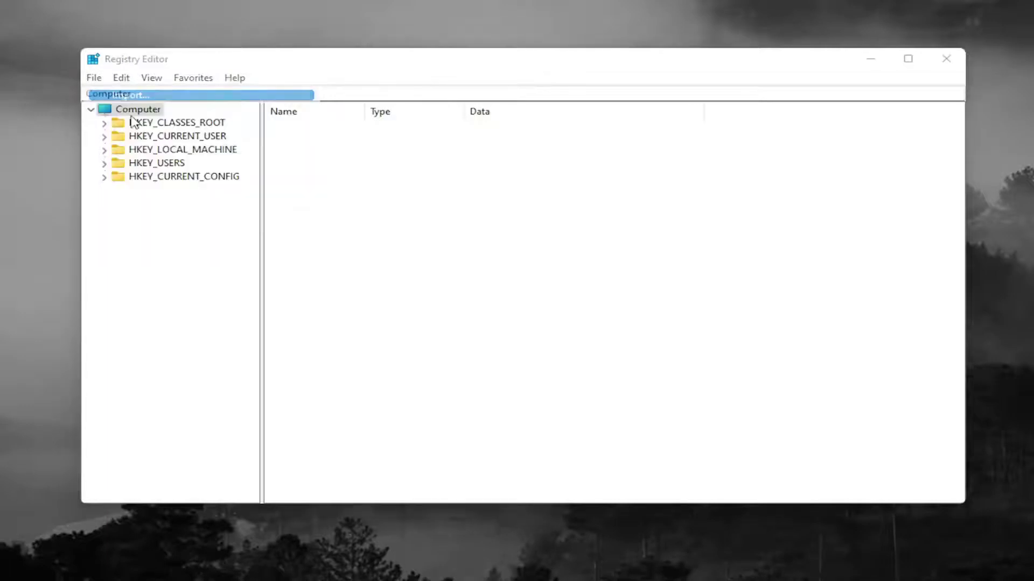
click(153, 216)
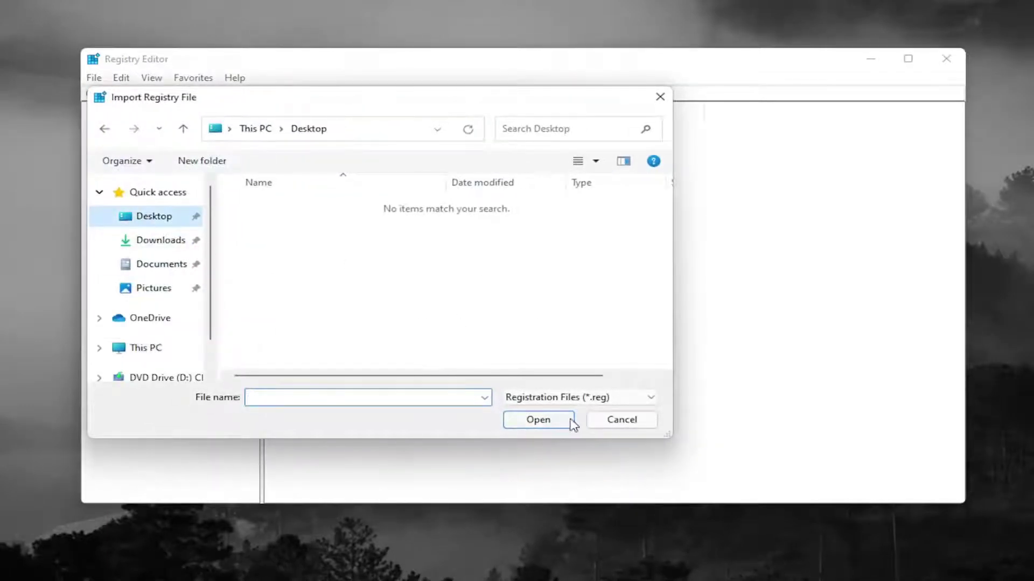
click(629, 423)
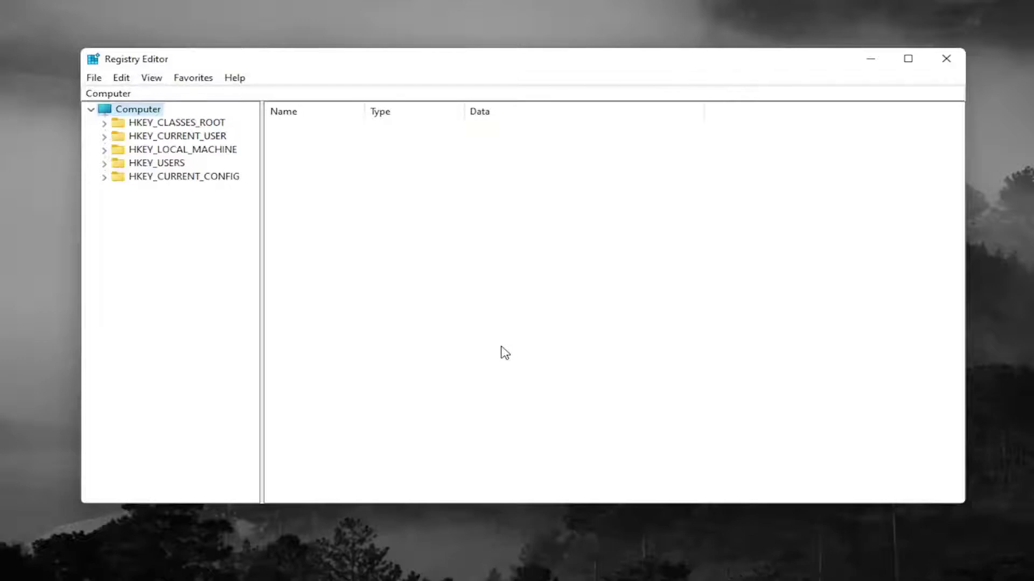
Expand HKEY_CURRENT_USER, Software and Microsoft in the widened key tree.
double_click(184, 139)
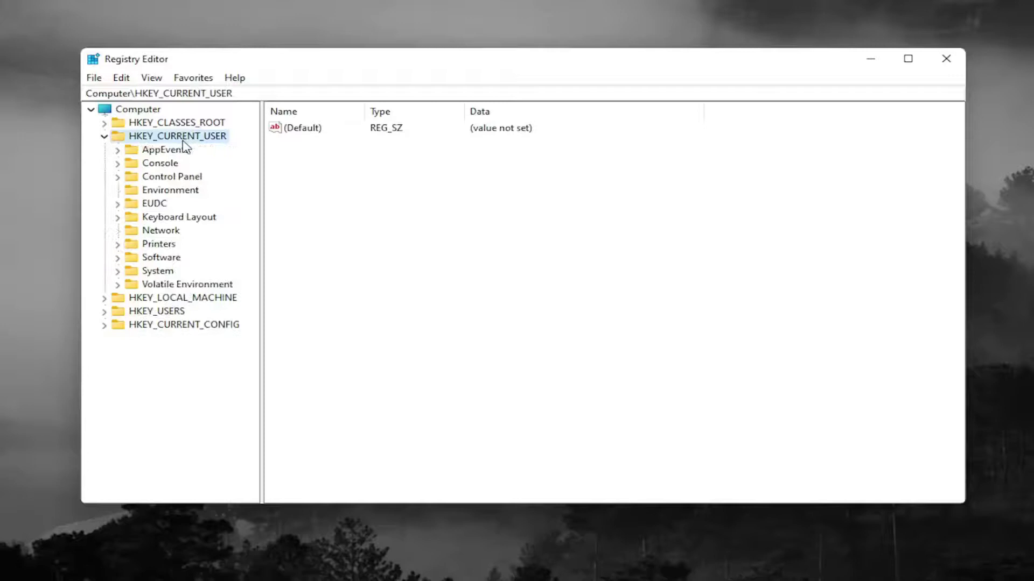
double_click(159, 259)
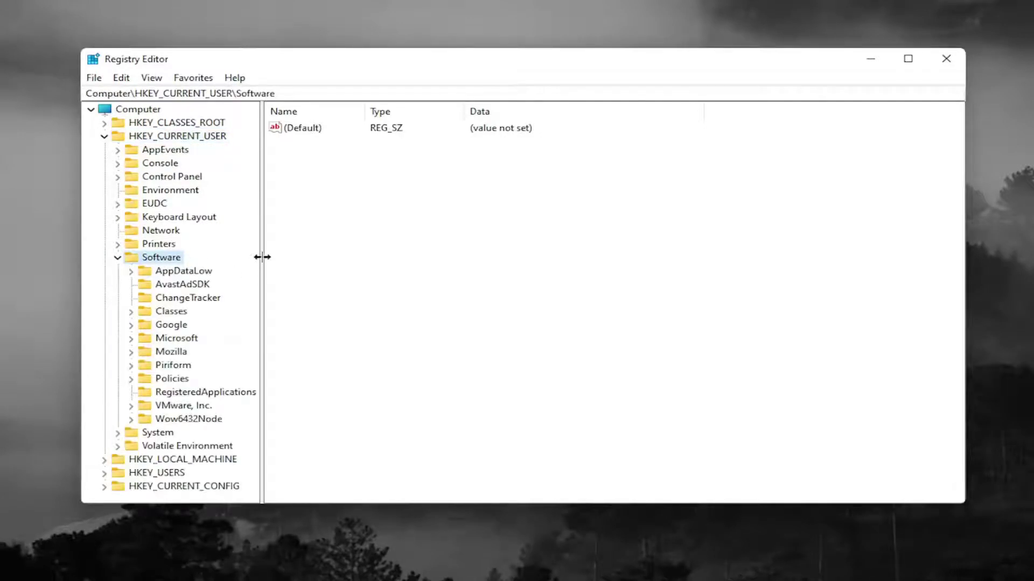
drag(260, 259, 302, 267)
click(171, 341)
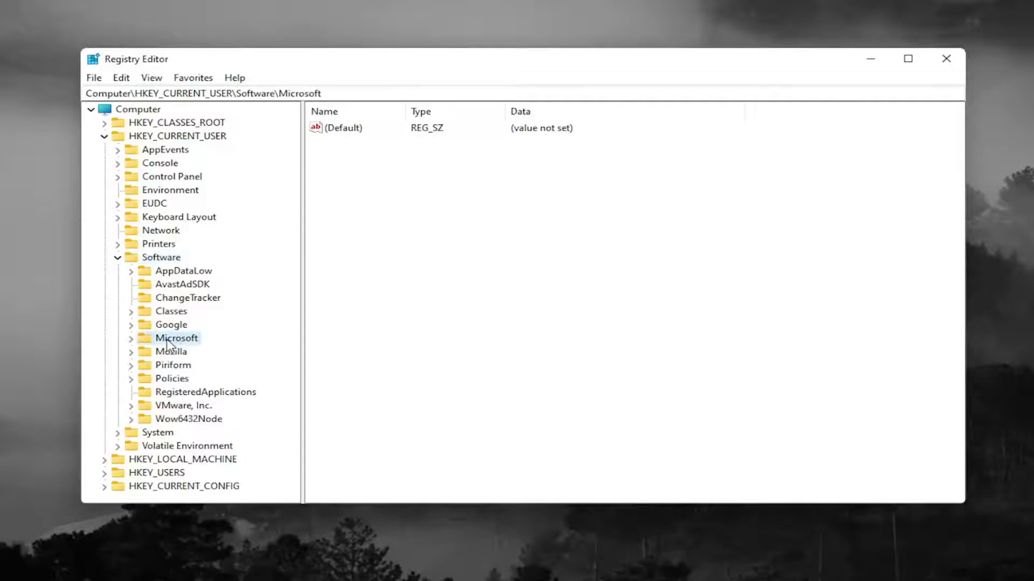
double_click(171, 339)
scroll(181, 340, down, 8)
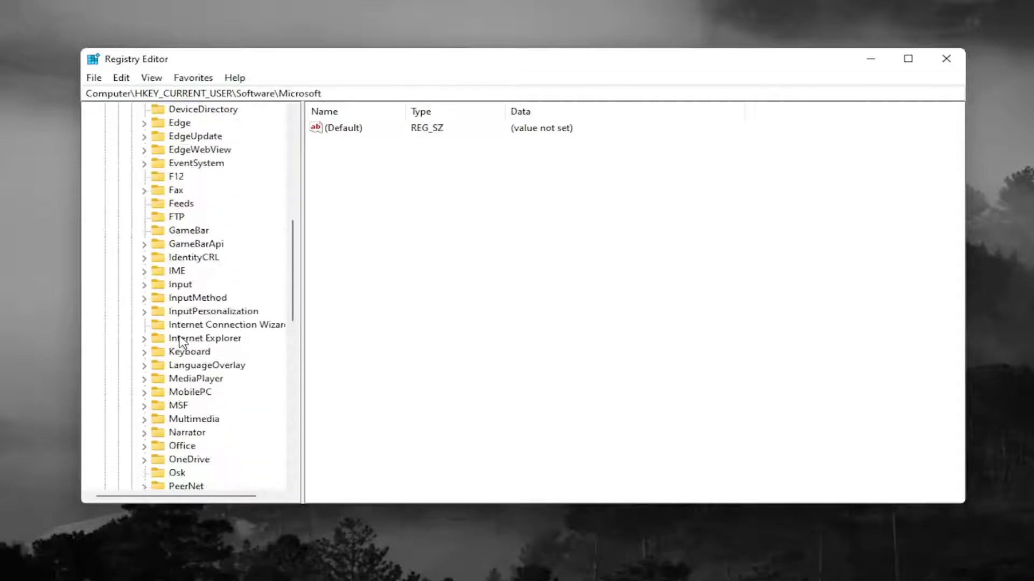
scroll(180, 339, down, 8)
Expand Windows and CurrentVersion, then select the Policies key.
click(178, 342)
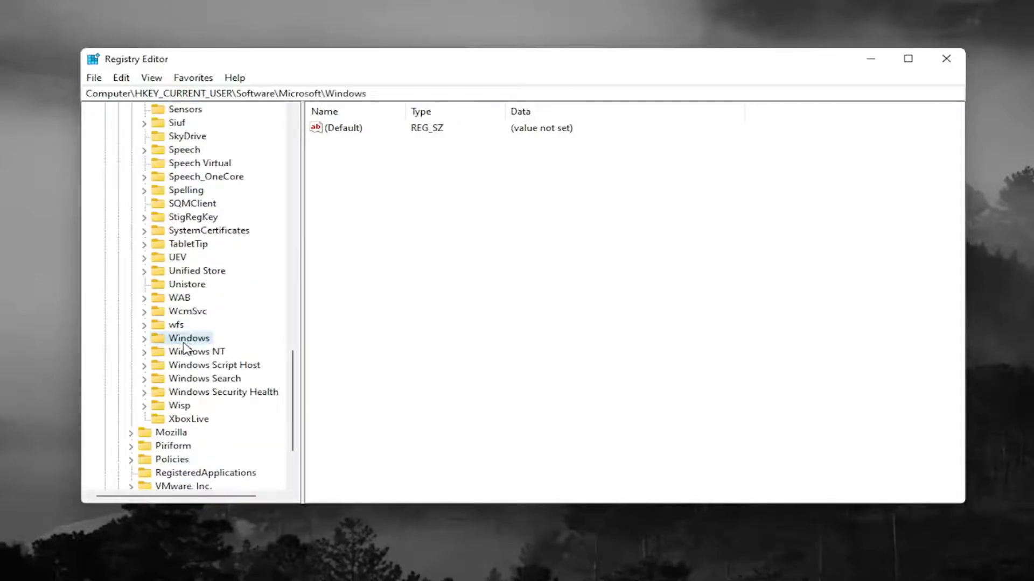
double_click(177, 343)
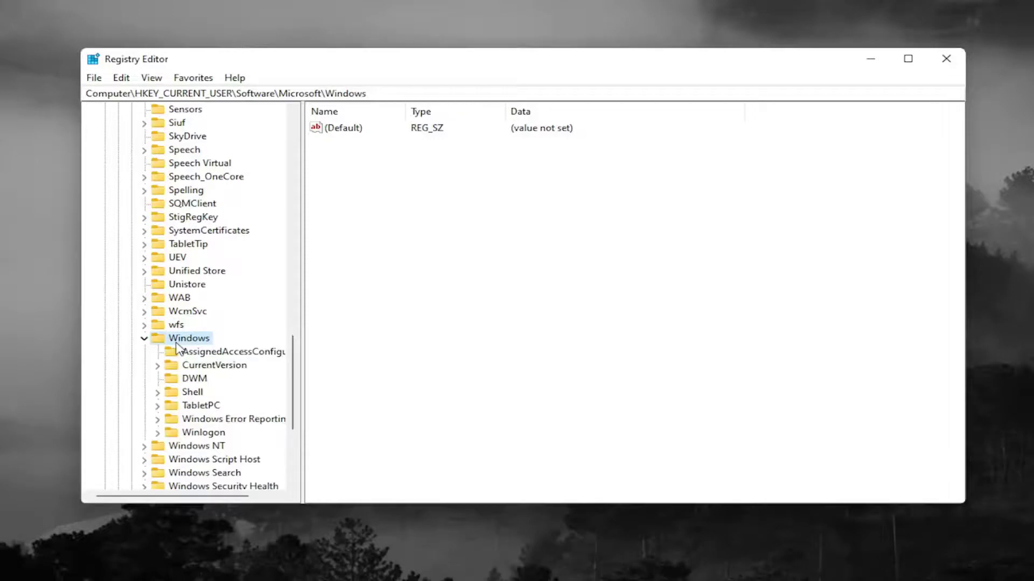
click(205, 368)
double_click(205, 369)
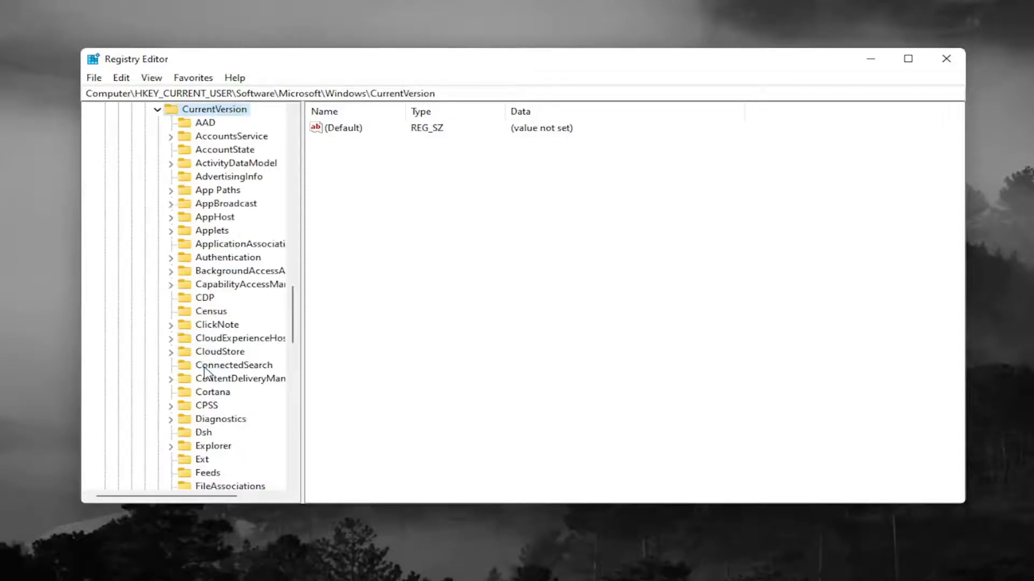
scroll(205, 369, down, 9)
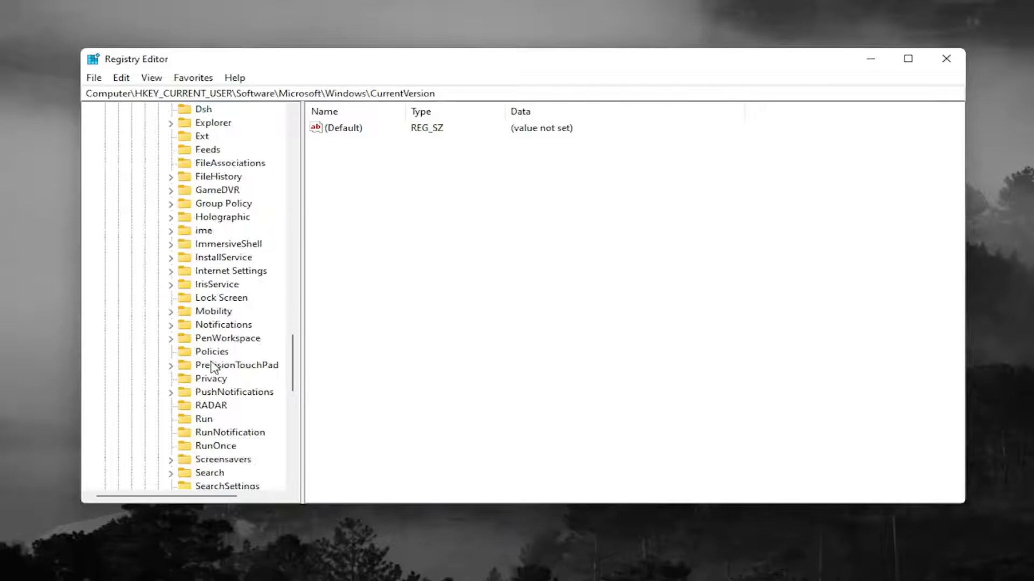
click(212, 312)
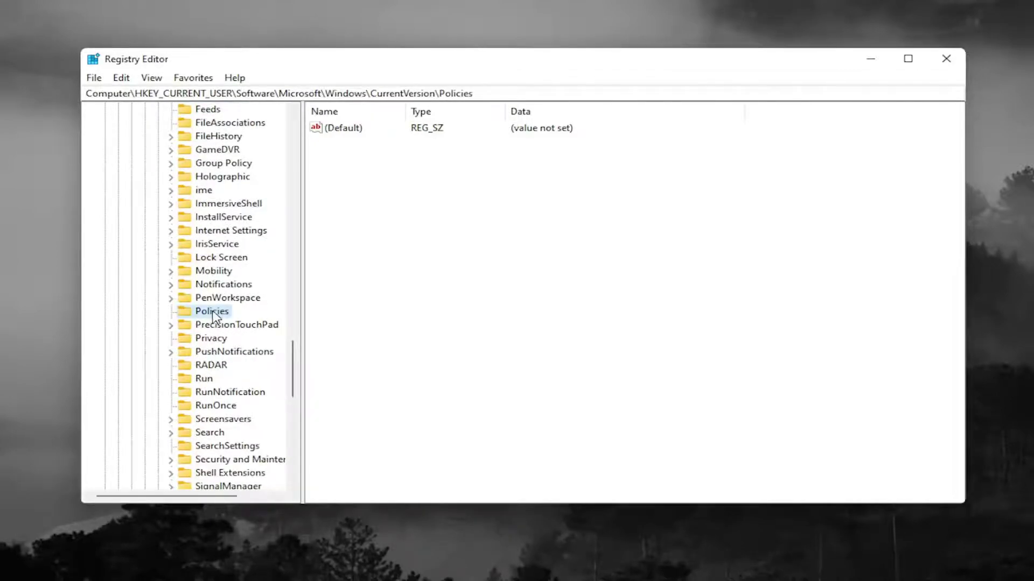
Create a new subkey named 'Explorer' under Policies.
right_click(212, 312)
mouse_move(246, 340)
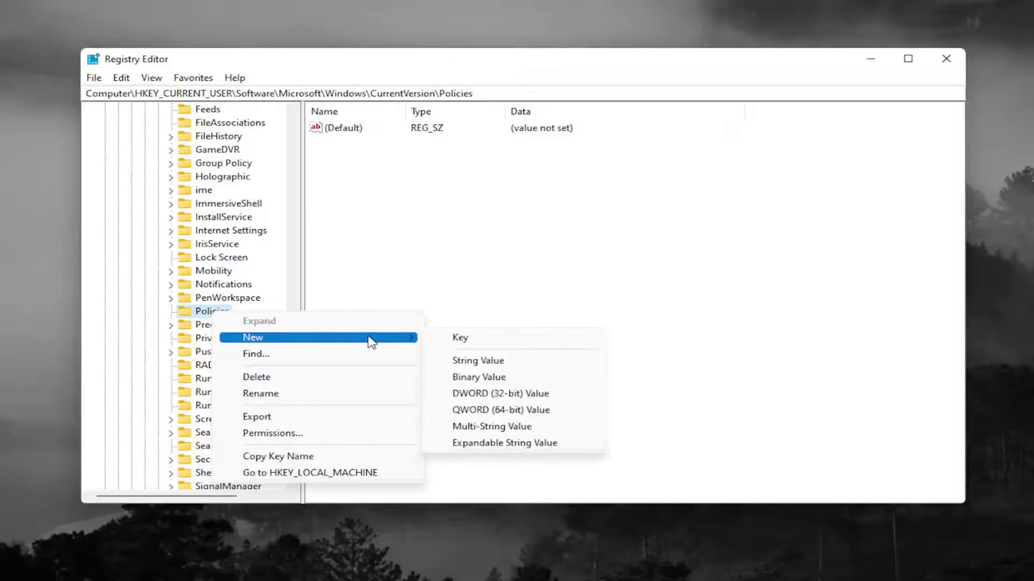
click(477, 339)
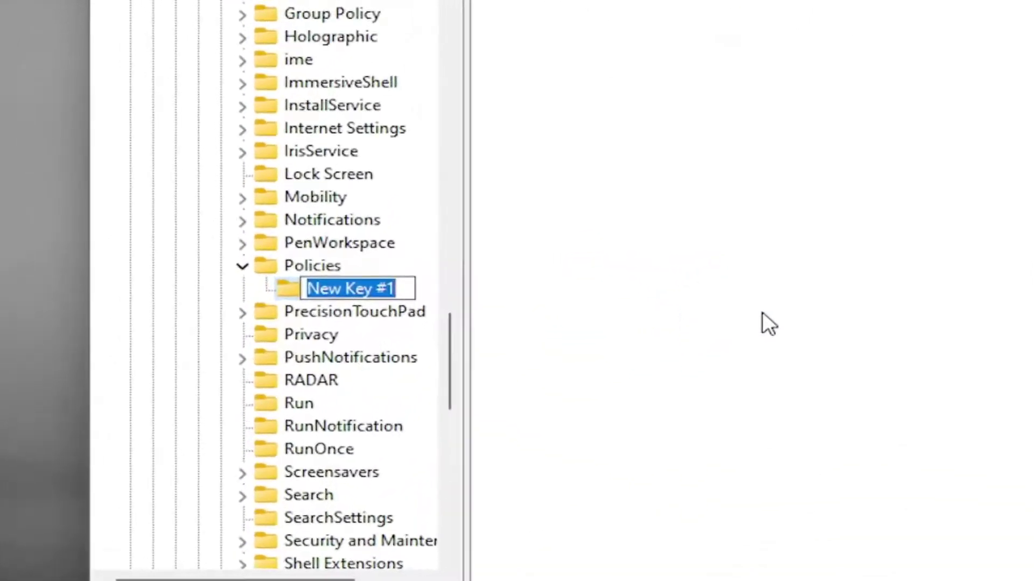
text(Explorer)
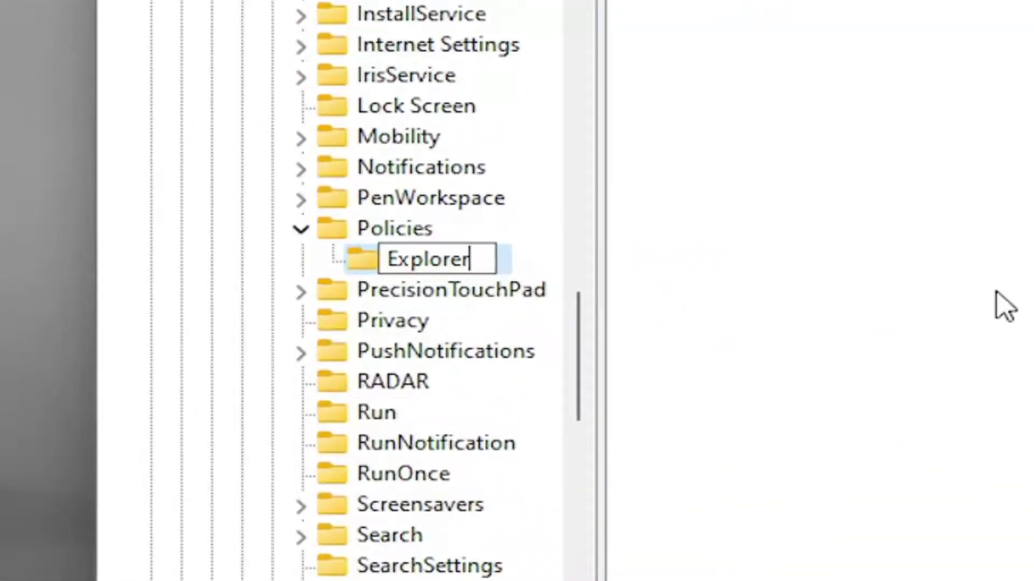
key(Return)
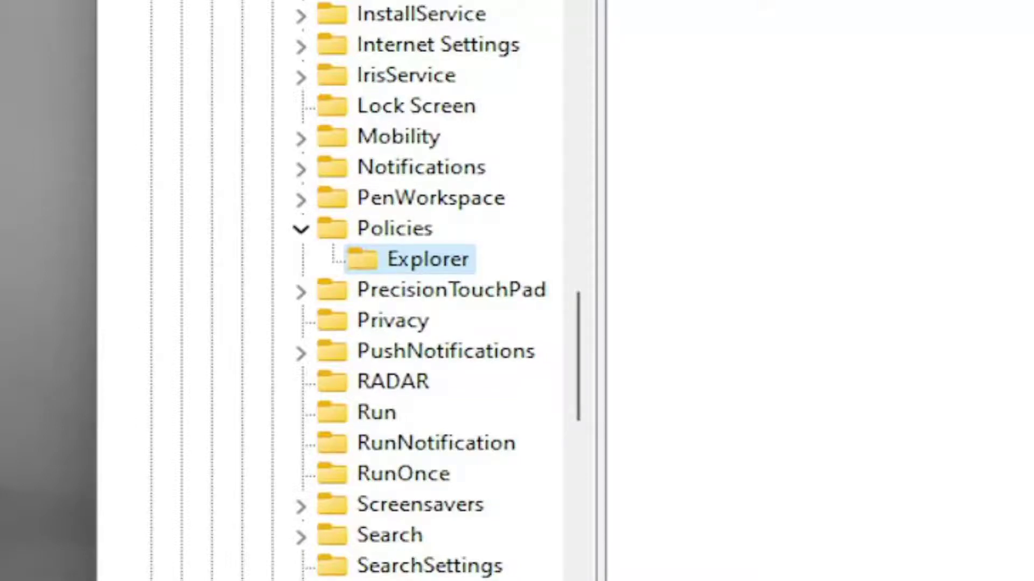
Add a DWORD (32-bit) value named 'NoWinKeys' to the Explorer key.
right_click(498, 153)
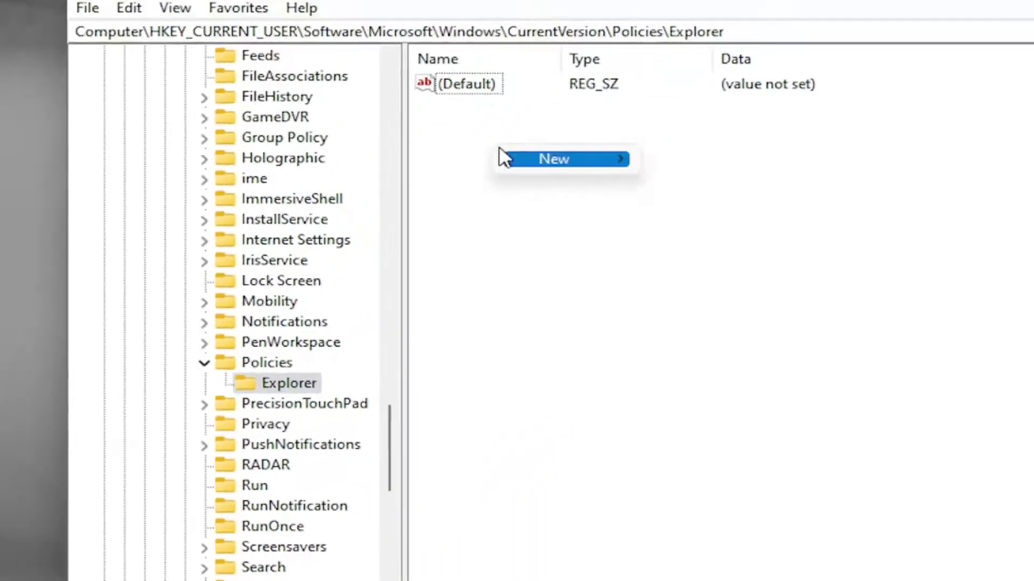
mouse_move(476, 207)
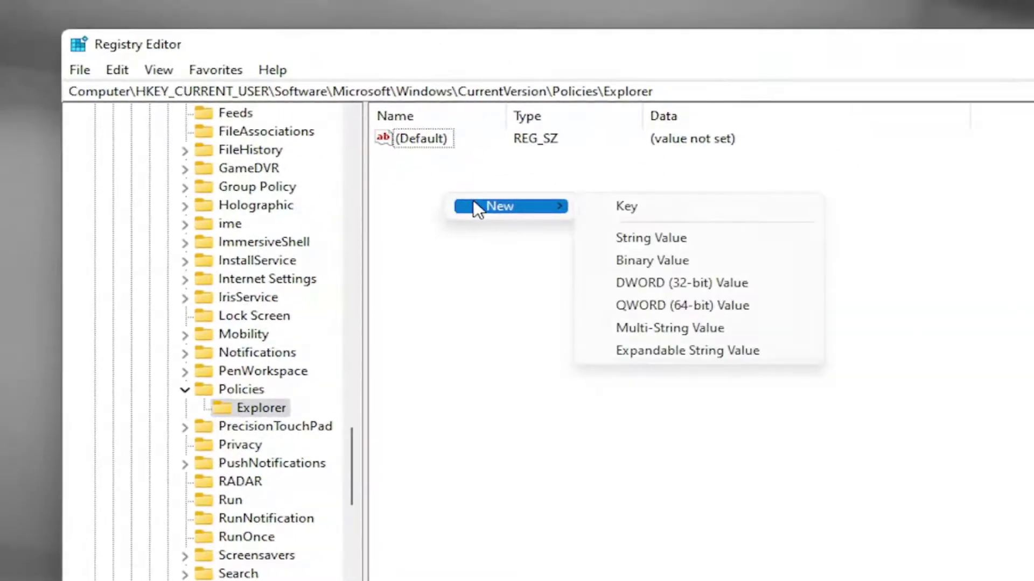
click(660, 283)
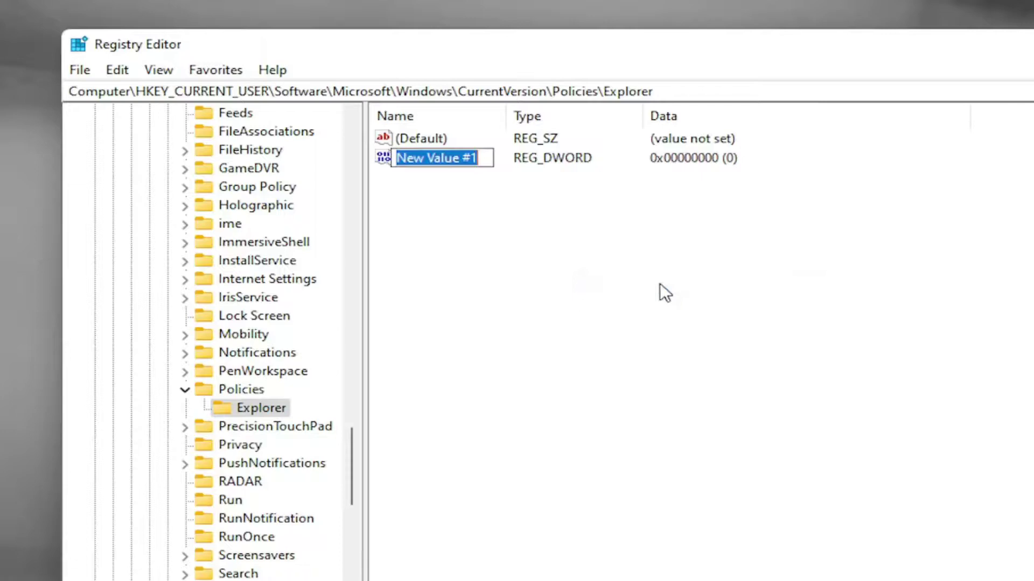
text(NoWinKeys)
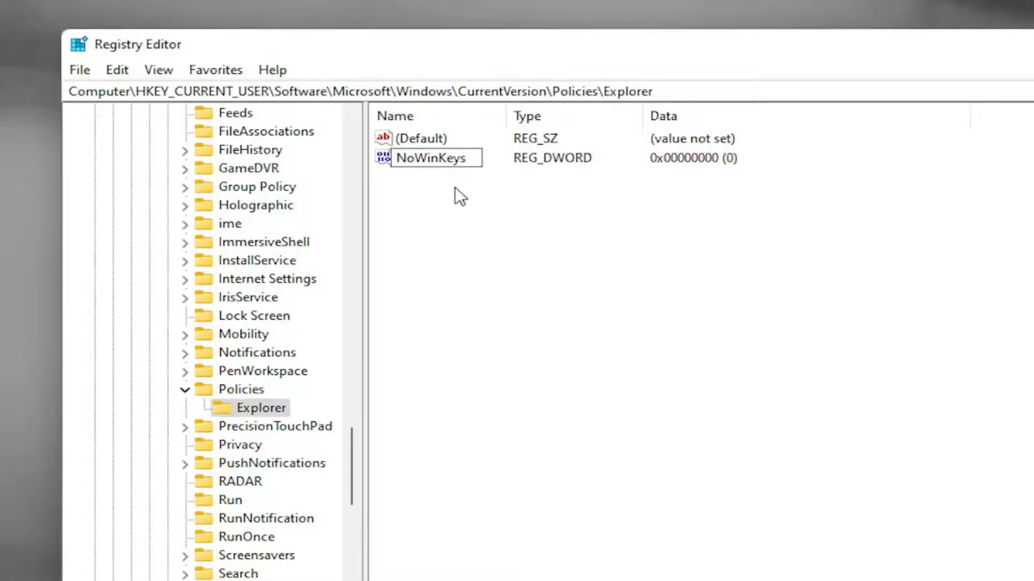
key(Return)
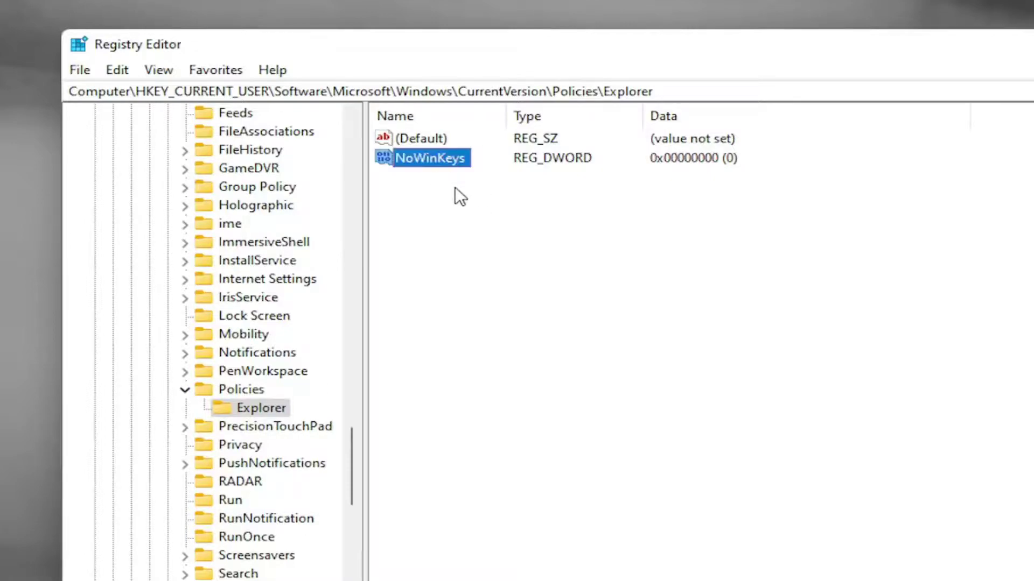
Set the NoWinKeys value data to 1.
double_click(456, 166)
drag(392, 138, 740, 218)
text(1)
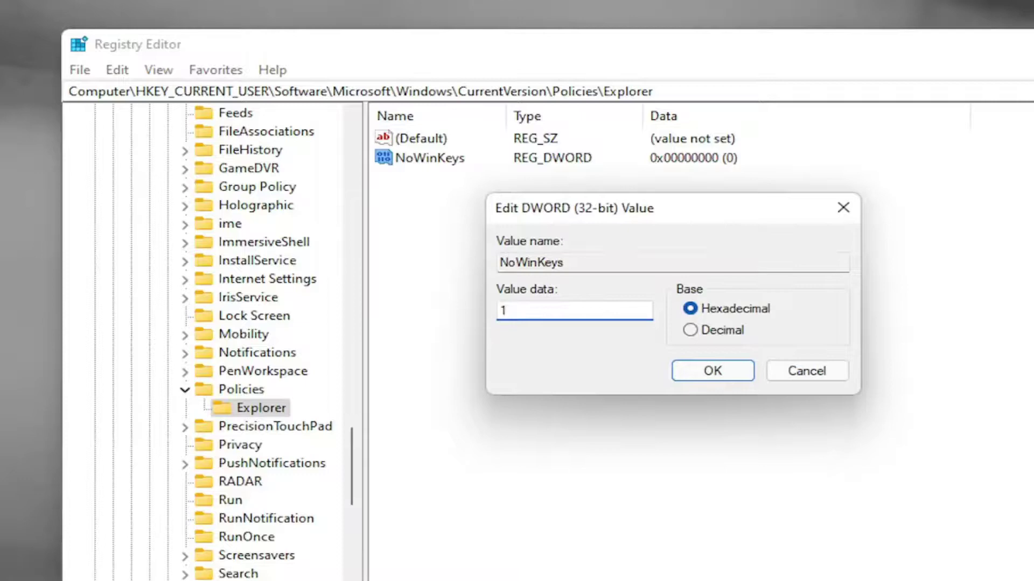
click(718, 375)
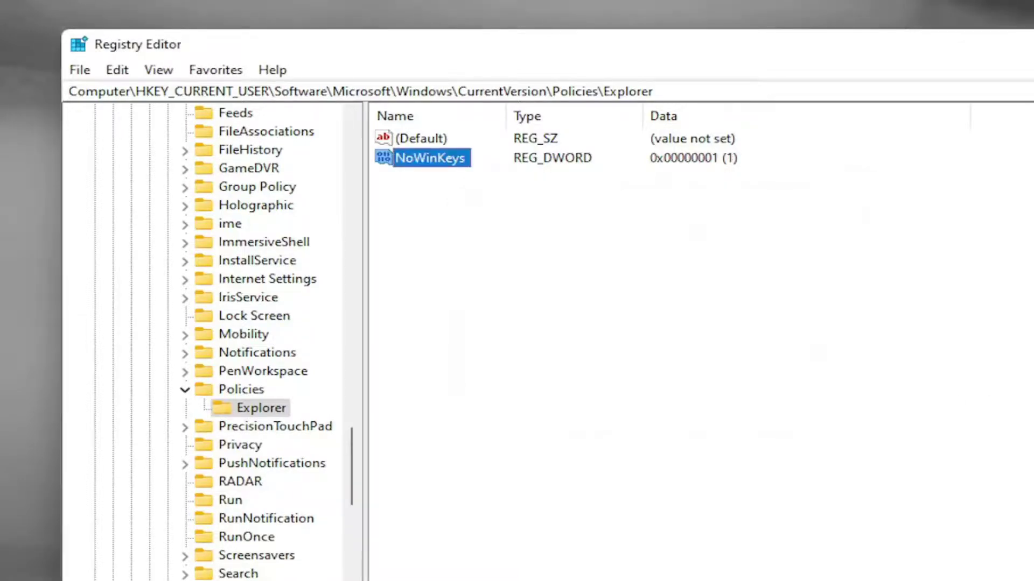
Collapse Policies, CurrentVersion, Windows, Microsoft, Software and HKEY_CURRENT_USER back to Computer.
click(184, 389)
drag(350, 447, 340, 341)
click(167, 445)
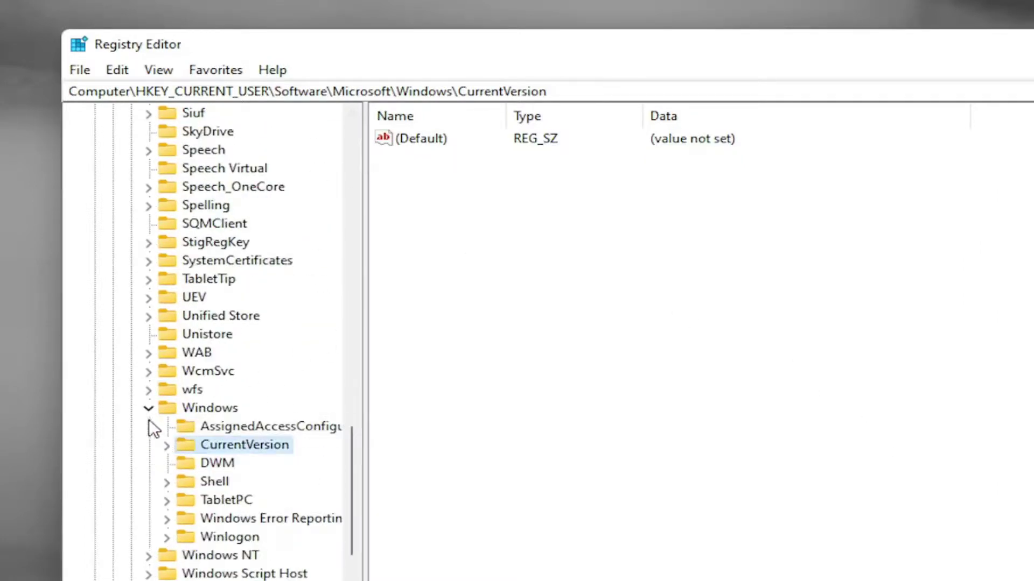
click(149, 408)
scroll(301, 401, up, 7)
scroll(178, 351, up, 13)
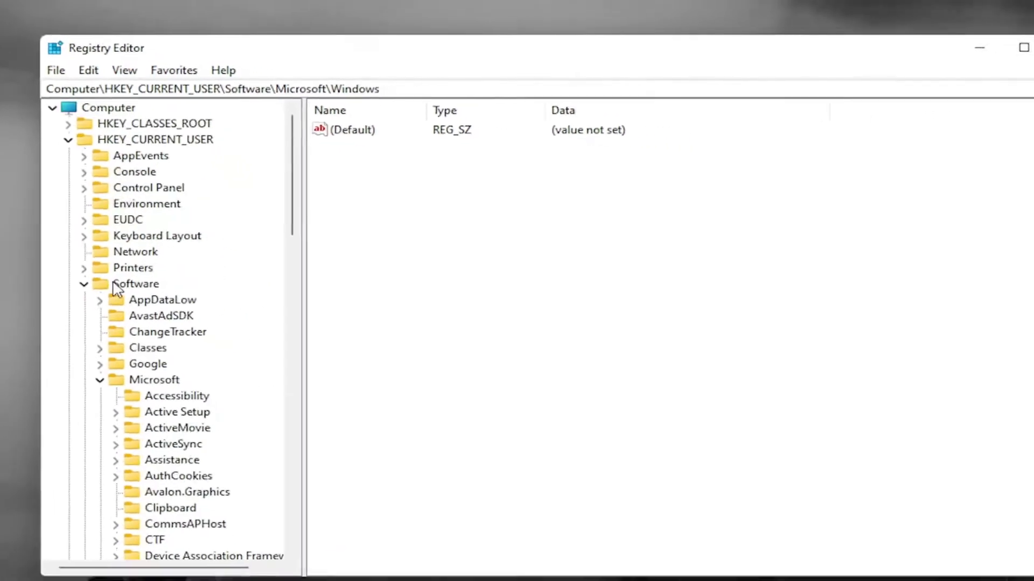
click(81, 348)
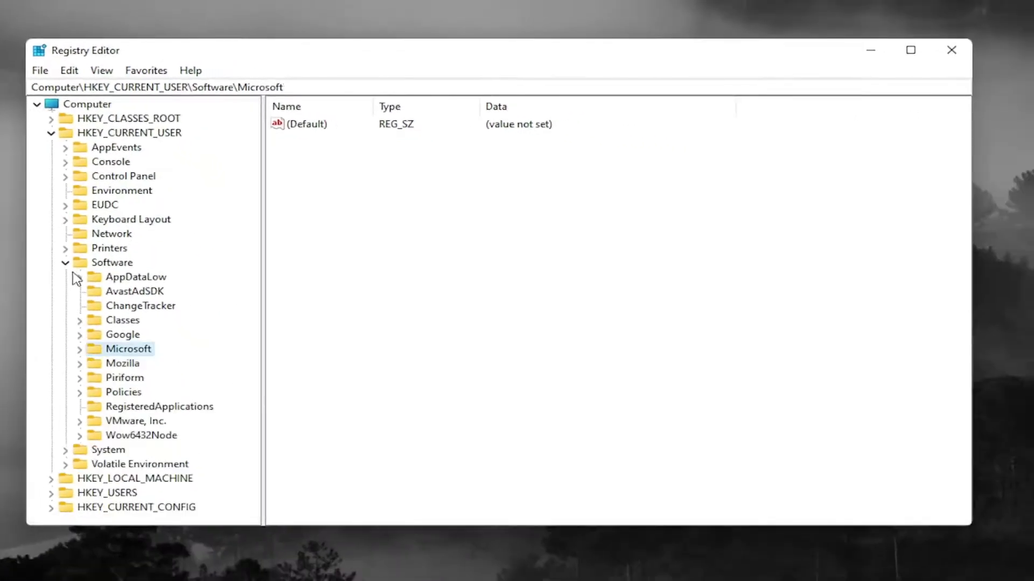
click(65, 263)
click(51, 132)
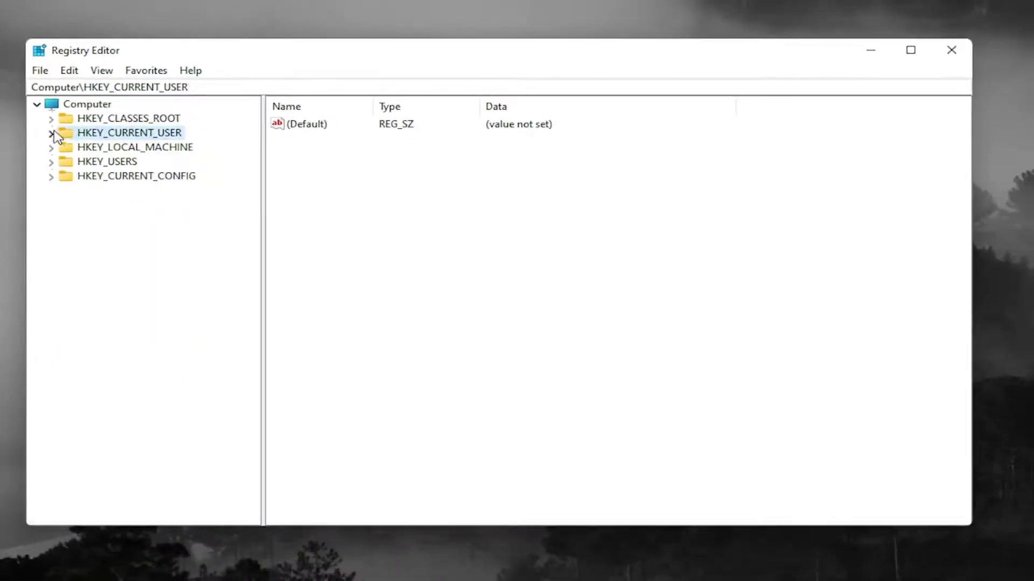
click(68, 105)
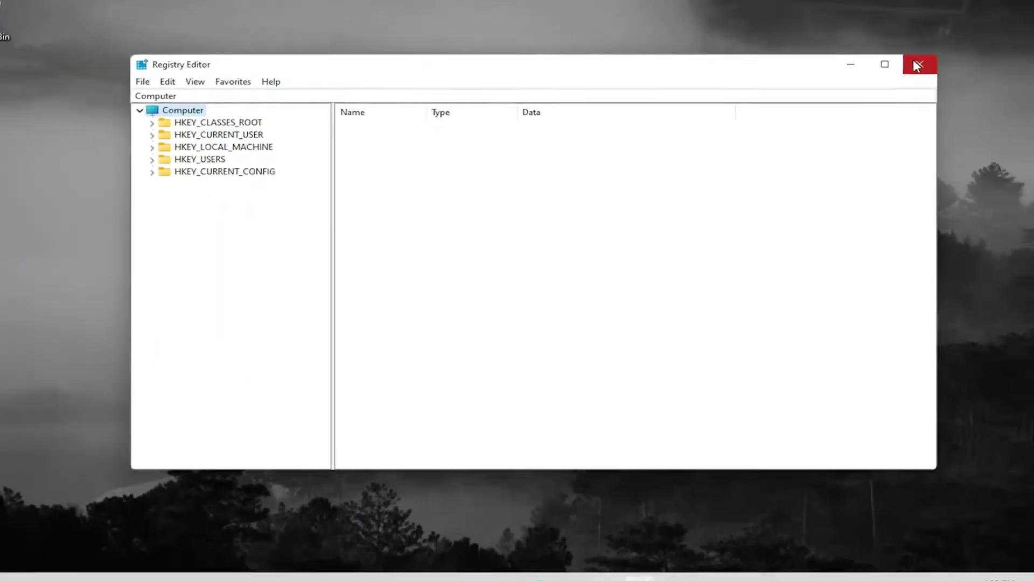
Close Registry Editor and bring up the Start button's shut down or sign out options.
click(917, 66)
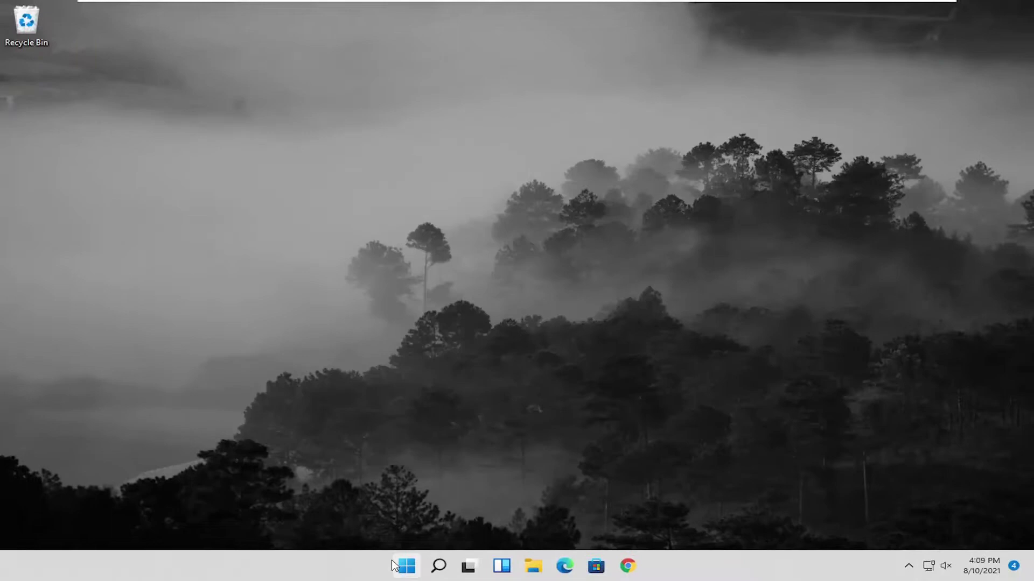
right_click(407, 565)
mouse_move(410, 516)
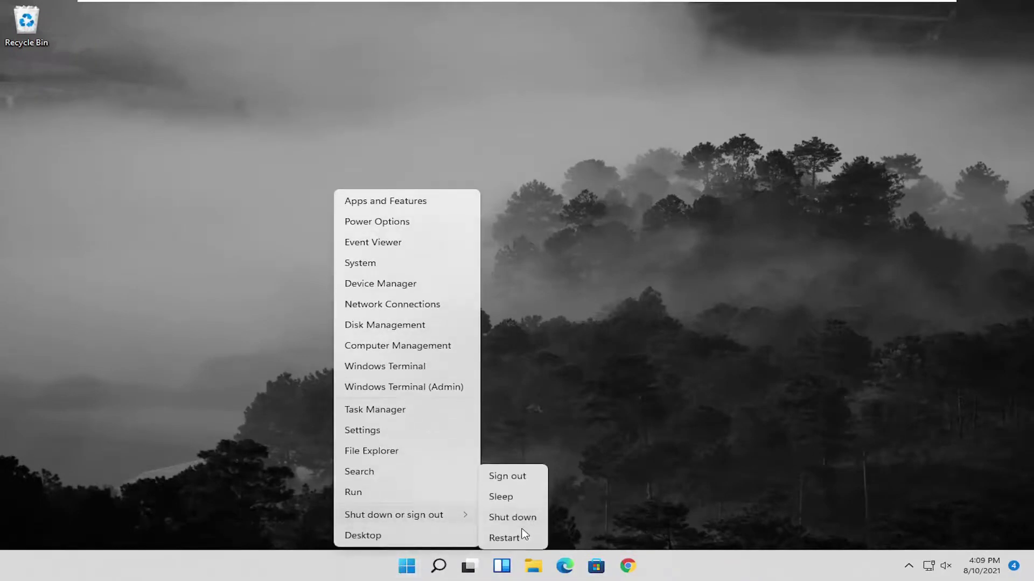